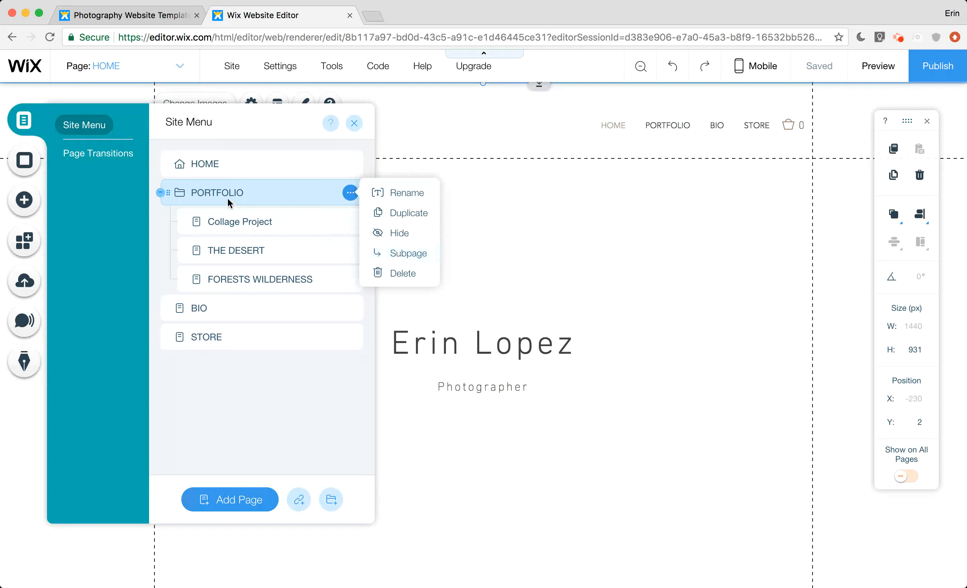
Open the Collage Project page and move it out of the PORTFOLIO folder in the site menu, then back in as a subpage
click(232, 209)
drag(225, 220, 205, 189)
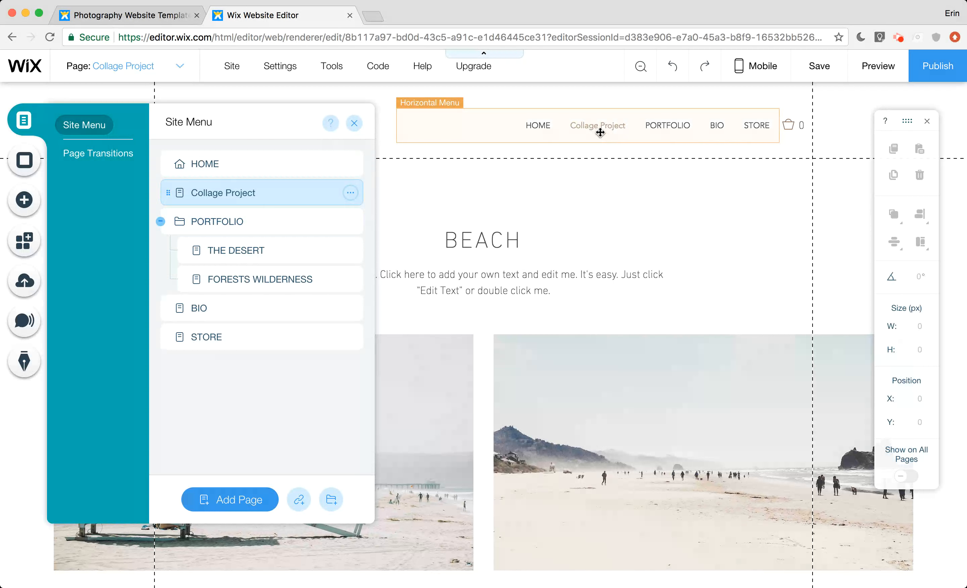
drag(207, 192, 224, 222)
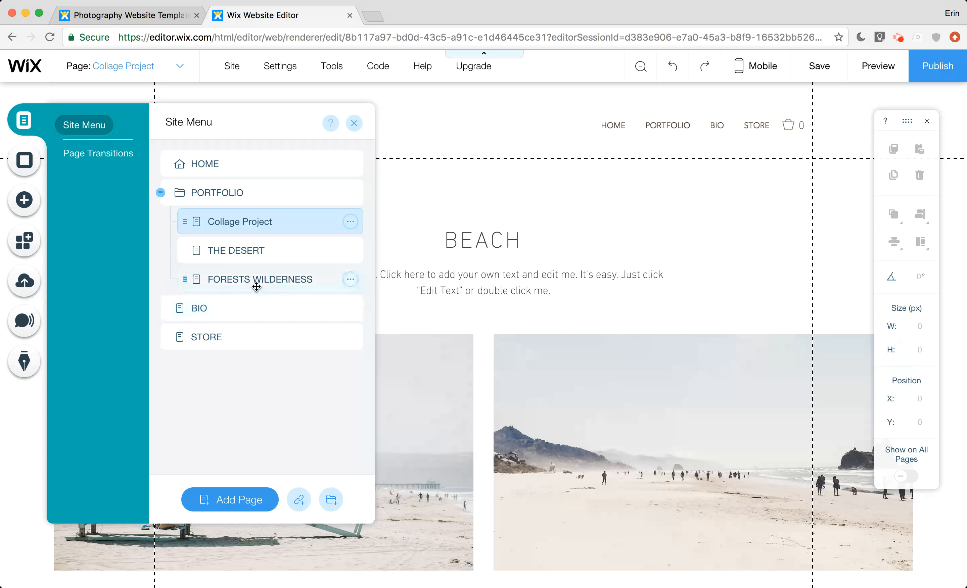
Examine the preset page backgrounds and the uploaded images available as a background for the Collage Project page
click(22, 163)
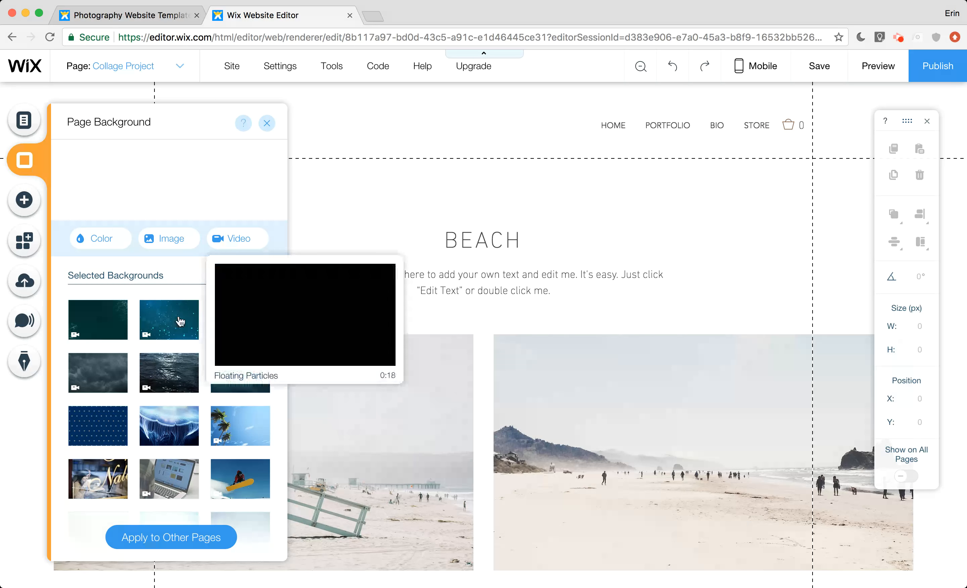
scroll(180, 321, down, 2)
scroll(180, 321, down, 10)
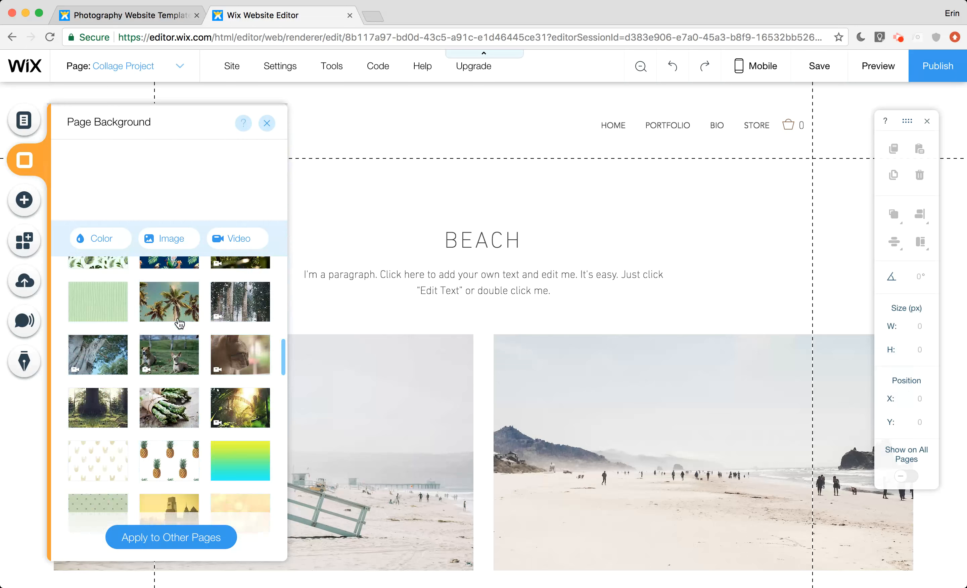
scroll(180, 322, up, 15)
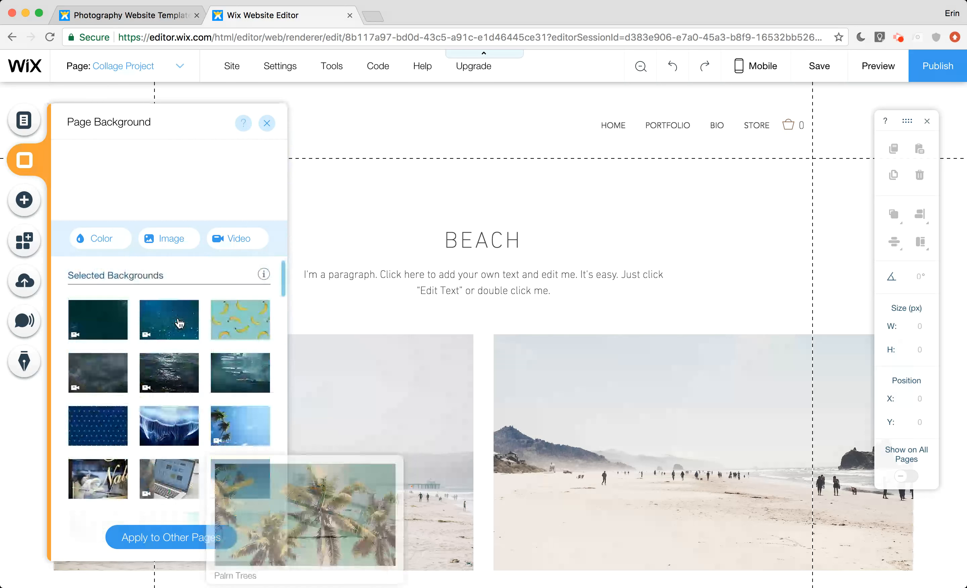
click(152, 241)
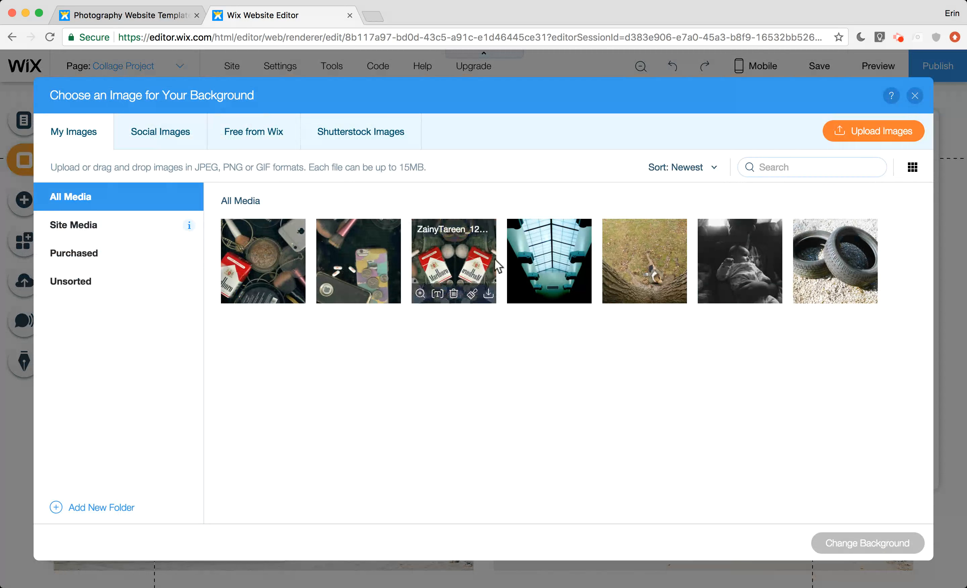
click(914, 96)
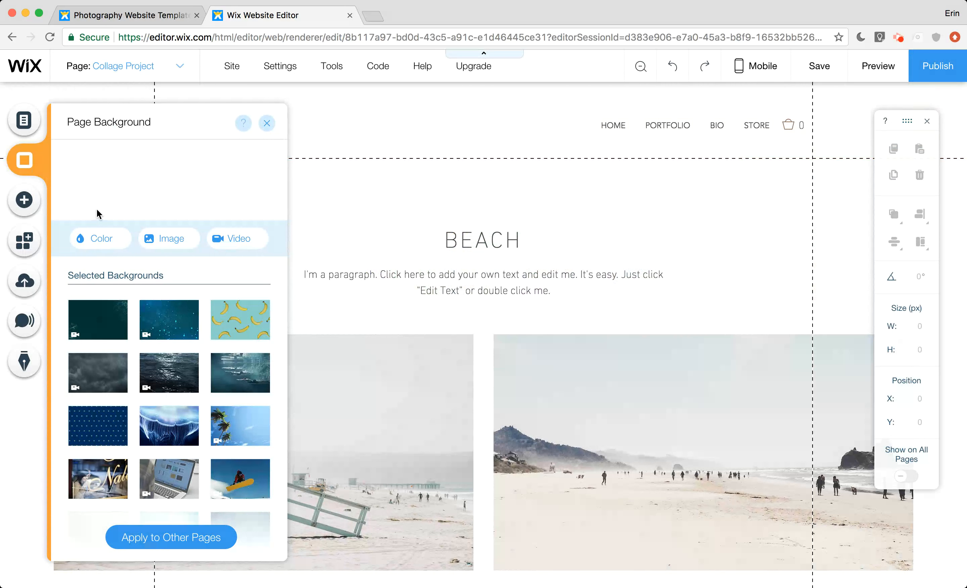
Add a Heading 1 text element and place it above and to the left of the BEACH title, at about X 51, Y 141
click(25, 204)
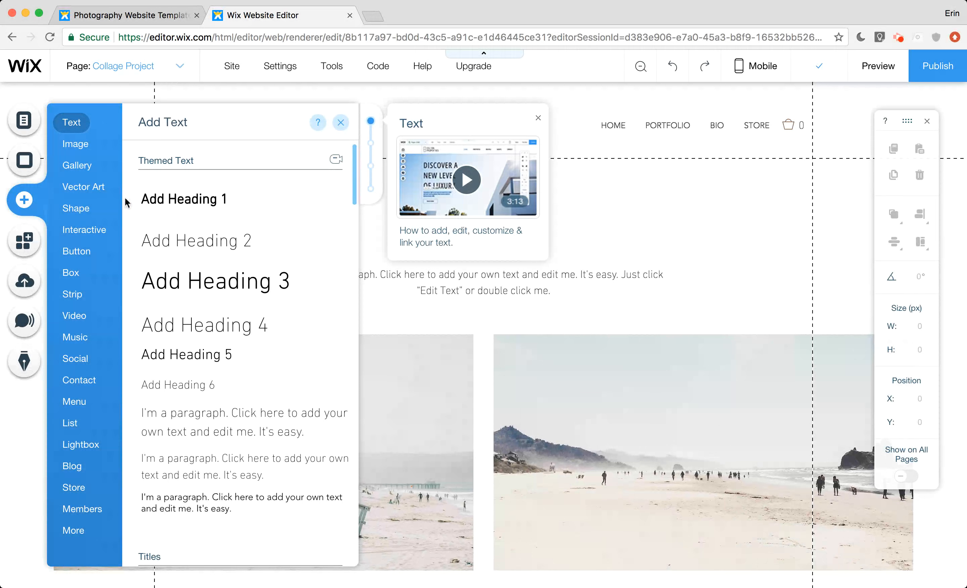
click(79, 146)
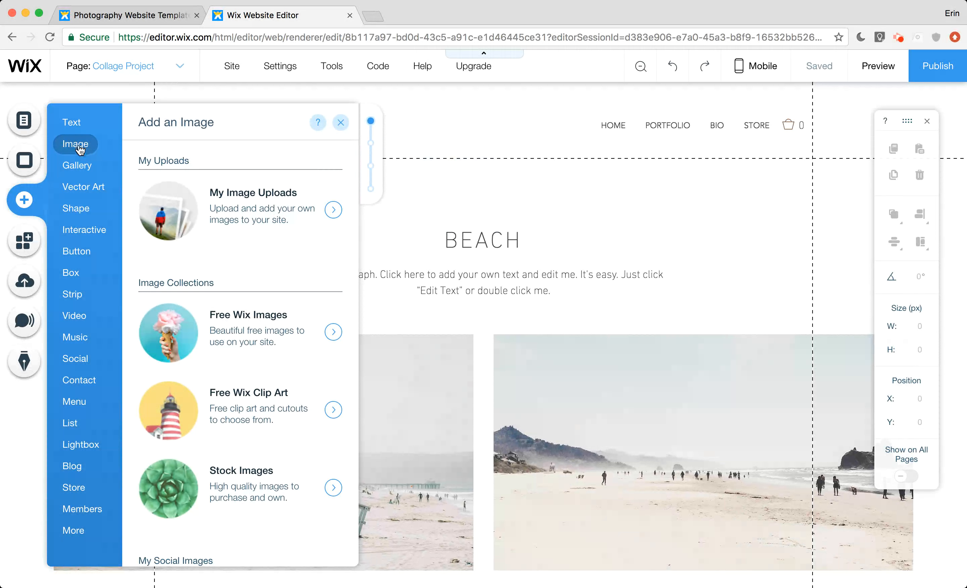
click(72, 127)
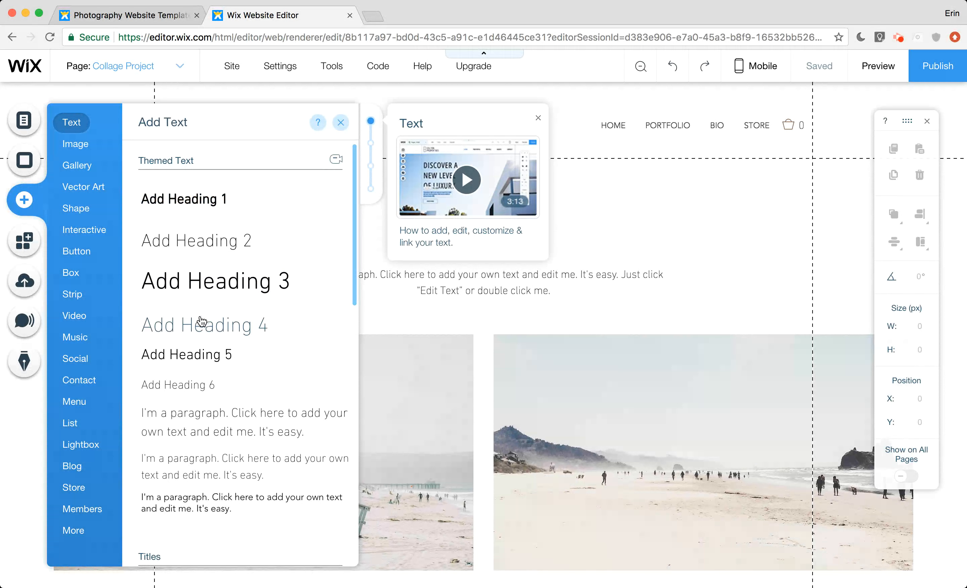
click(171, 200)
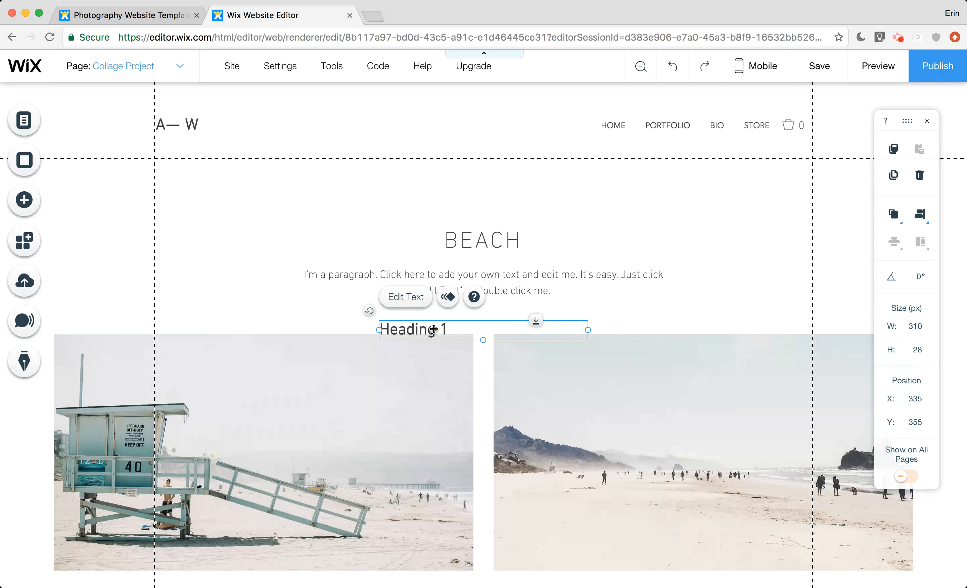
drag(433, 329, 242, 185)
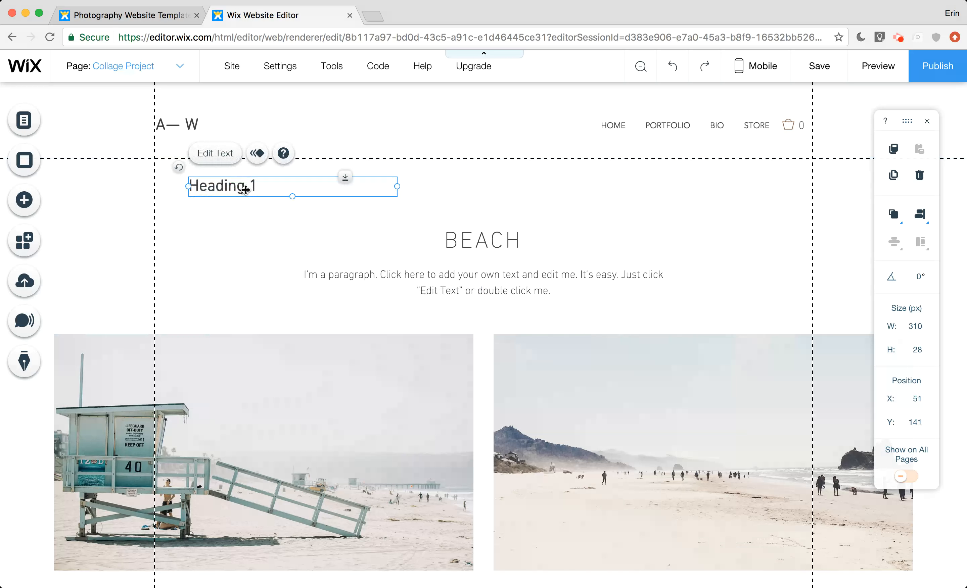
Replace the new heading's text with "Portfolio" and shift the heading up to about Y 136
double_click(250, 189)
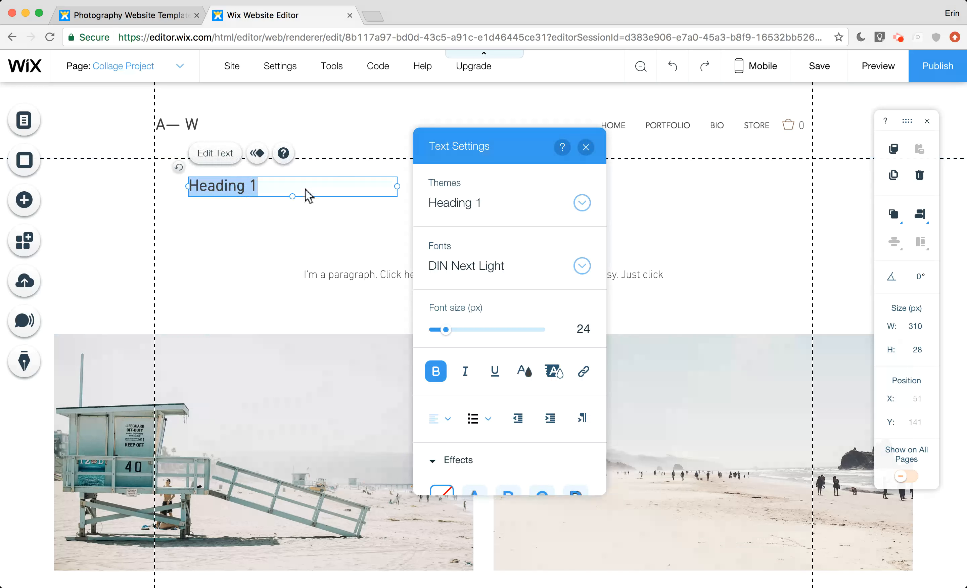
text(New)
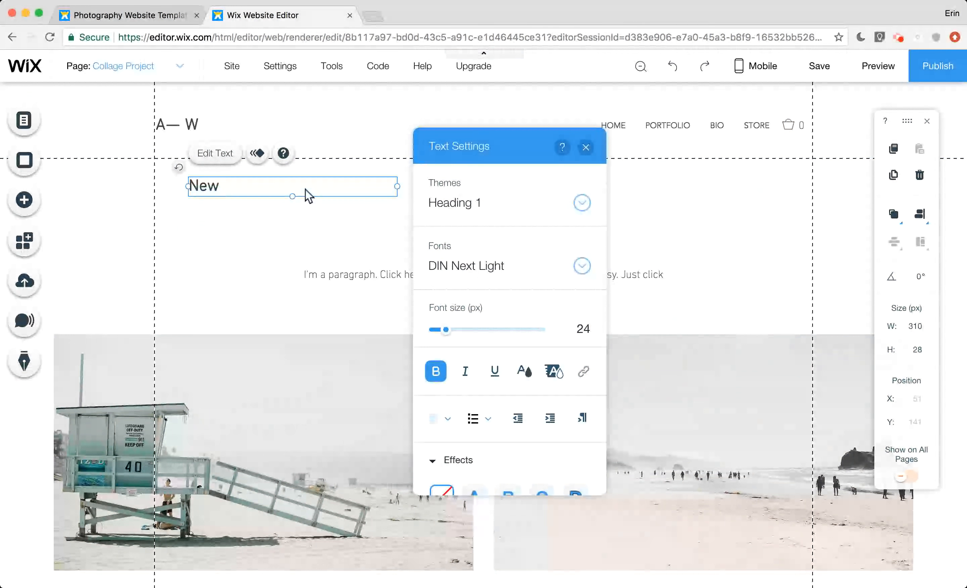
key(BackSpace)
key(BackSpace)
key(BackSpace)
text(Portfolio)
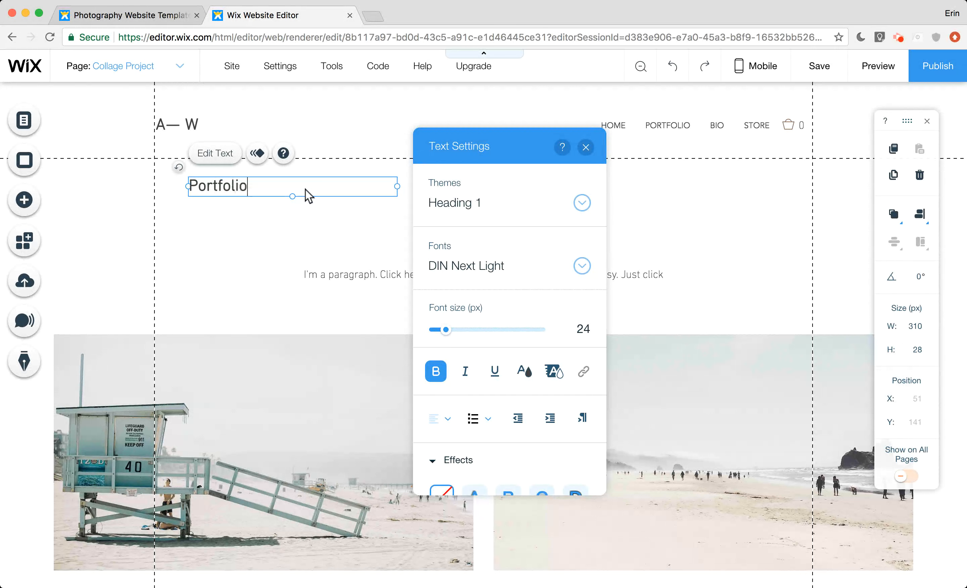
click(287, 222)
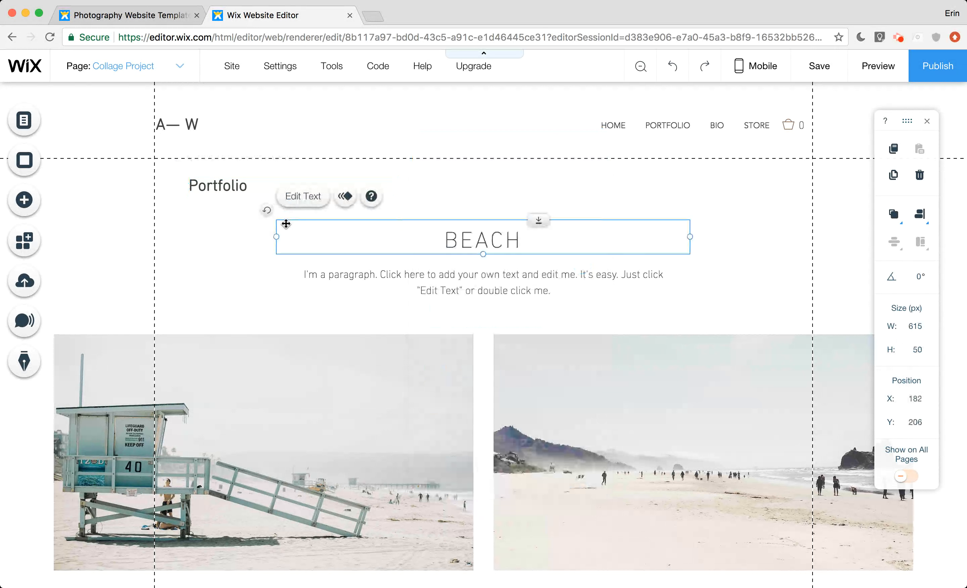
click(238, 186)
mouse_move(238, 186)
mouse_down()
mouse_move(279, 180)
mouse_move(249, 177)
mouse_up()
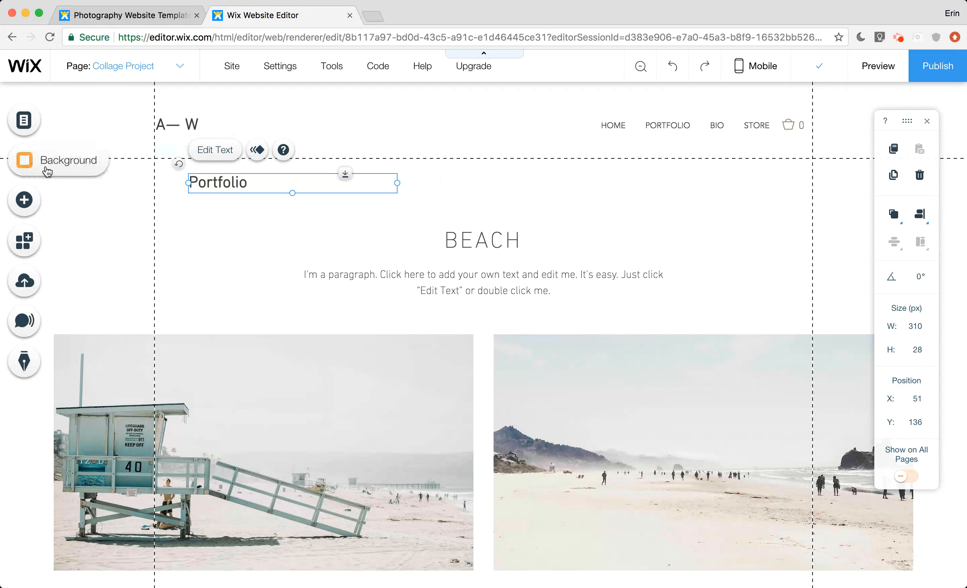
Look through the categories of elements that can be added, including text, vector art, video, music, social tools, shapes and galleries
click(24, 205)
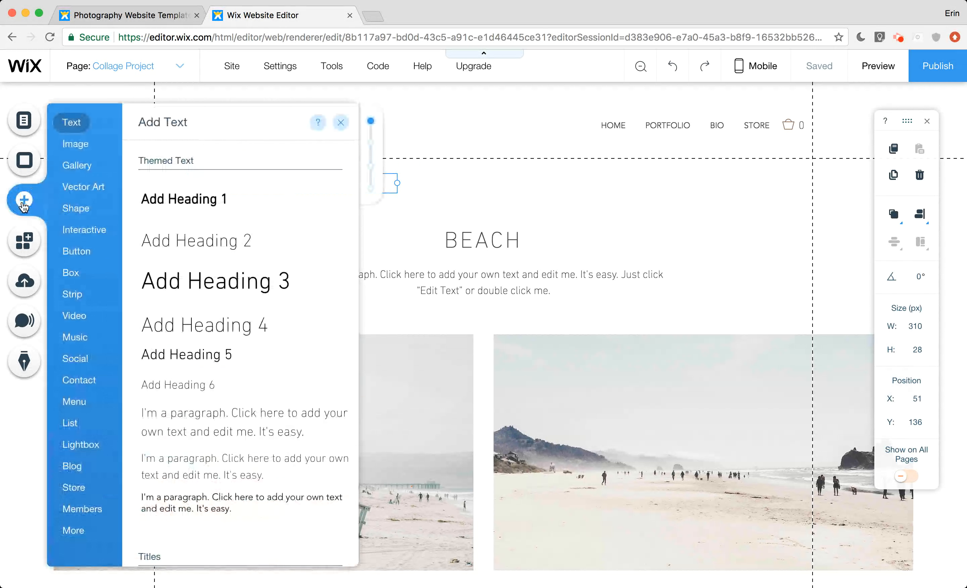
mouse_move(77, 126)
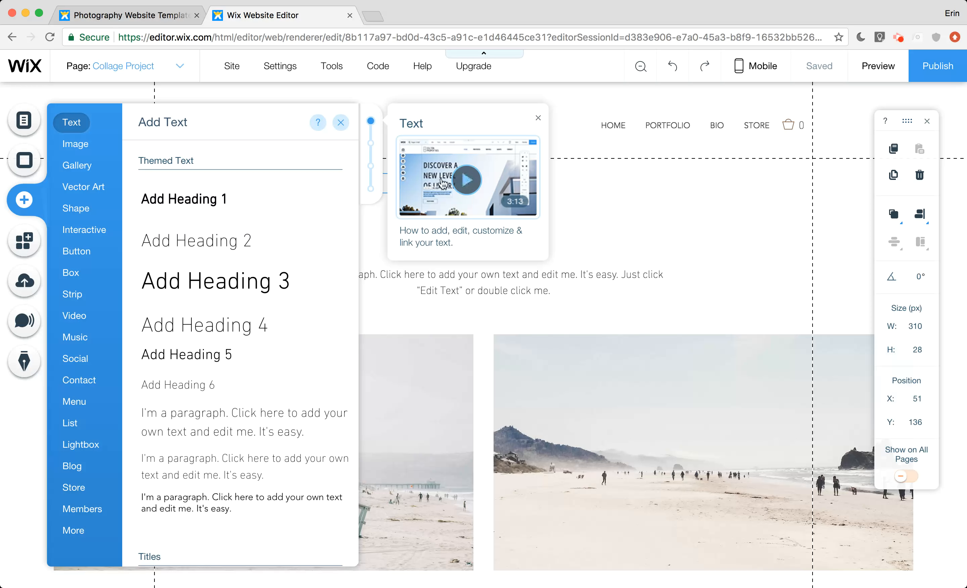
mouse_move(77, 193)
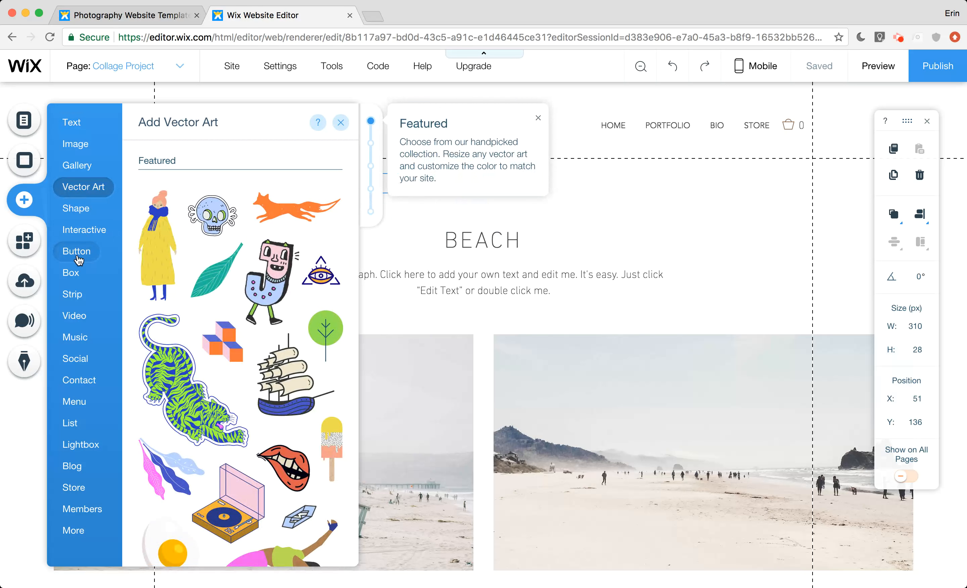
mouse_move(82, 251)
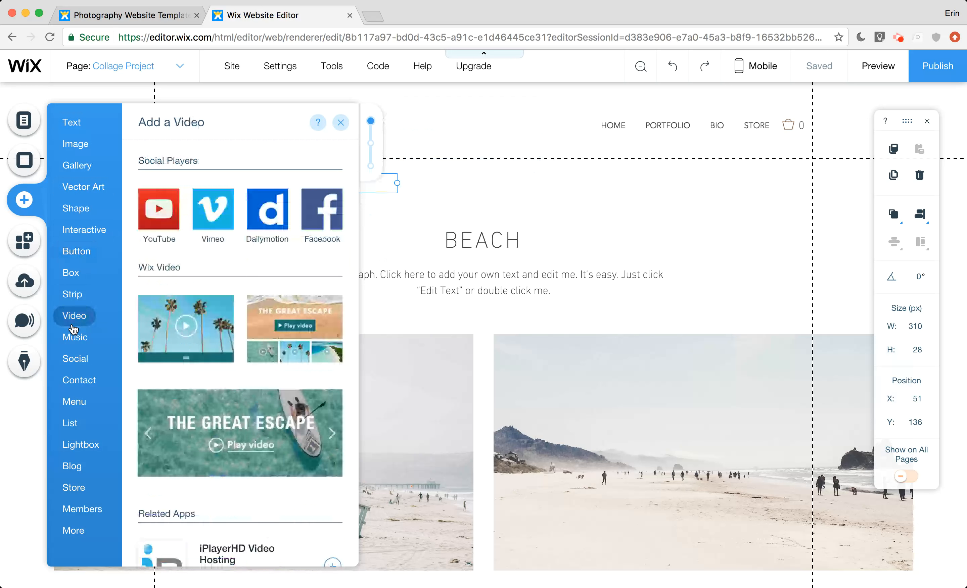
mouse_move(71, 334)
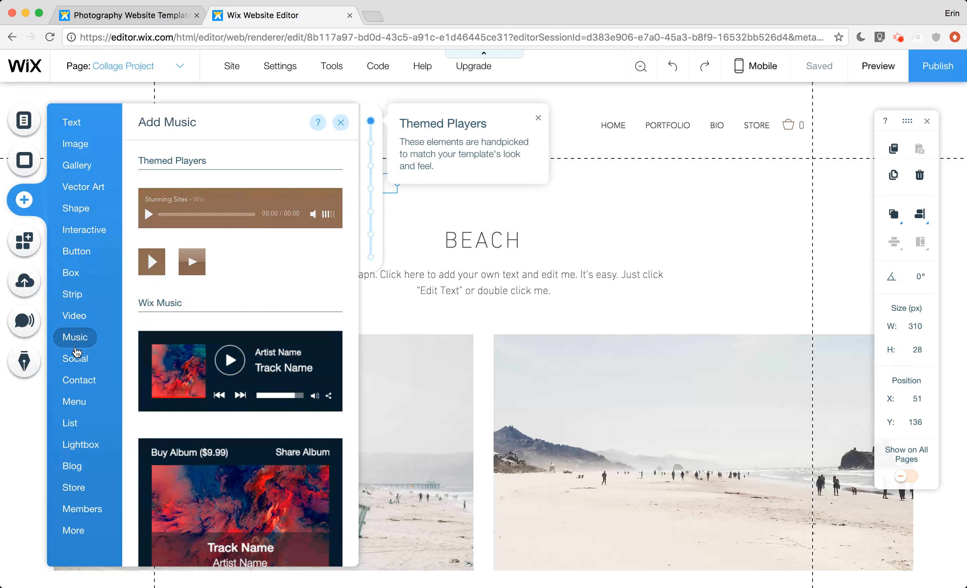
mouse_move(76, 360)
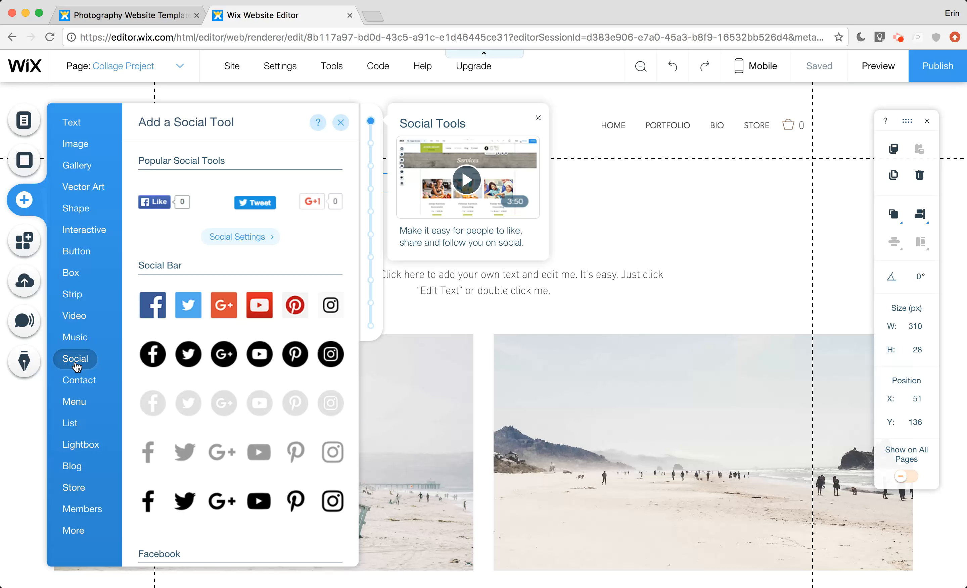
click(78, 379)
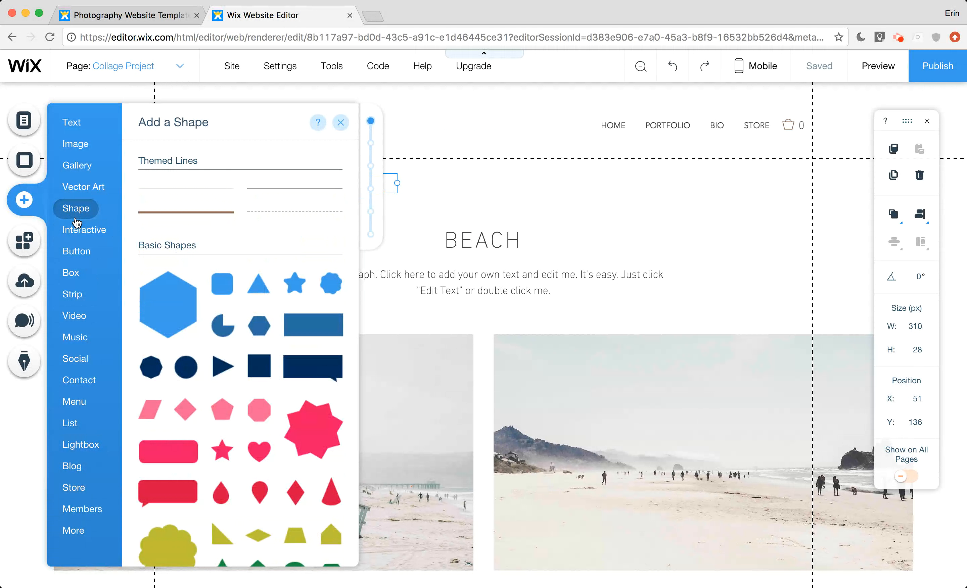
mouse_move(79, 169)
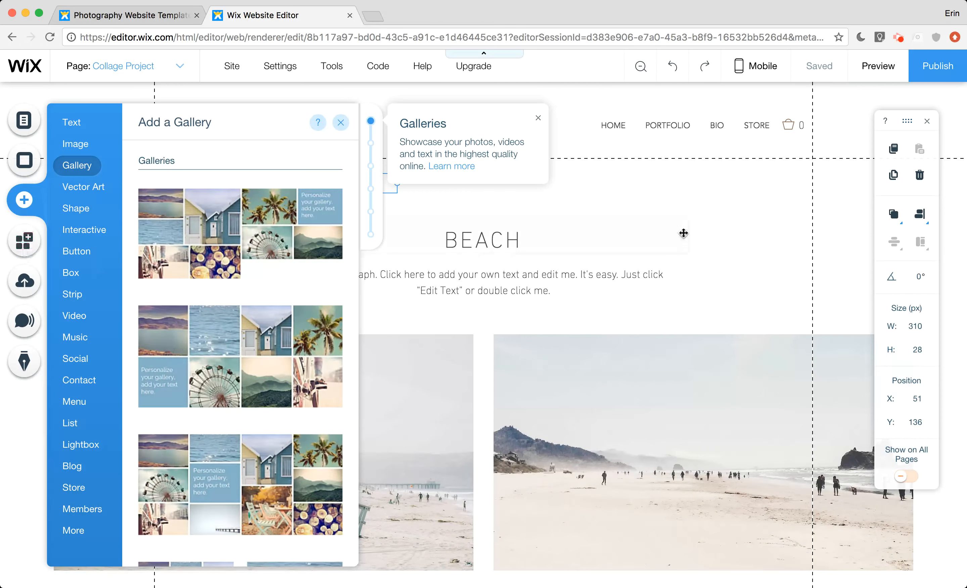
Move the BEACH title up to about Y 125, its paragraph up beneath it, and the photo gallery up to about Y 263
click(412, 238)
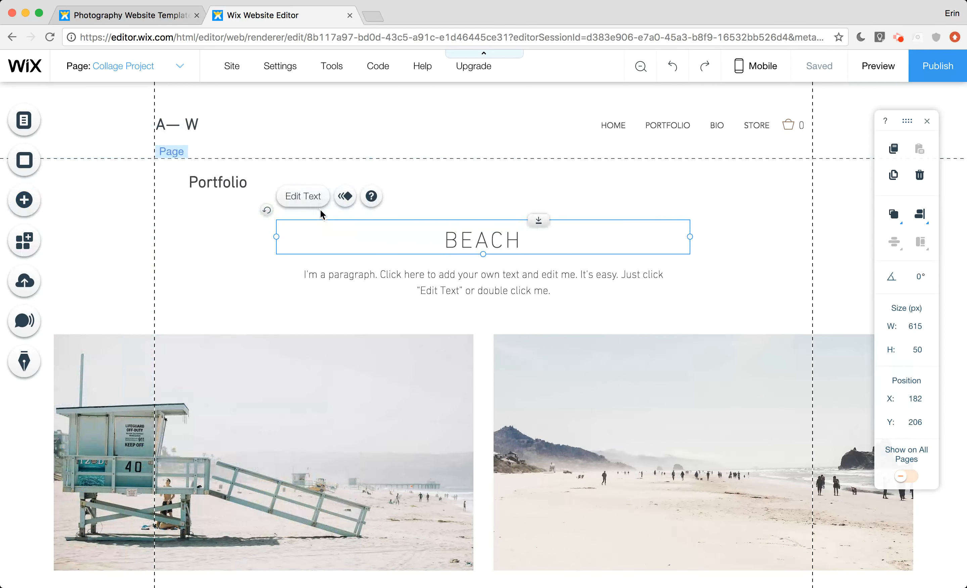
drag(446, 233, 446, 184)
click(459, 276)
drag(460, 276, 457, 226)
click(417, 401)
drag(417, 401, 416, 332)
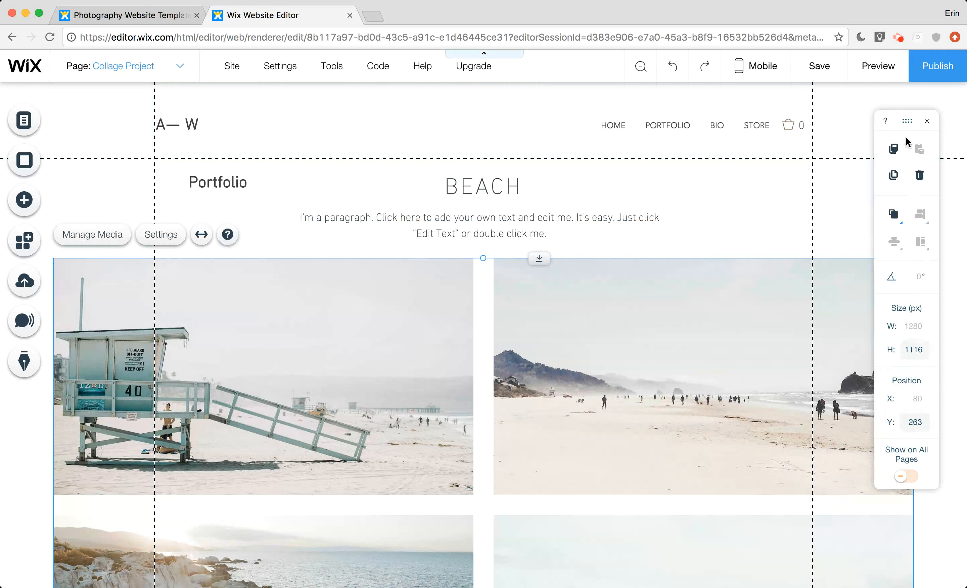
Move the floating editing toolbar inward over the gallery's second photo, and view the available site and settings options
drag(906, 121, 811, 159)
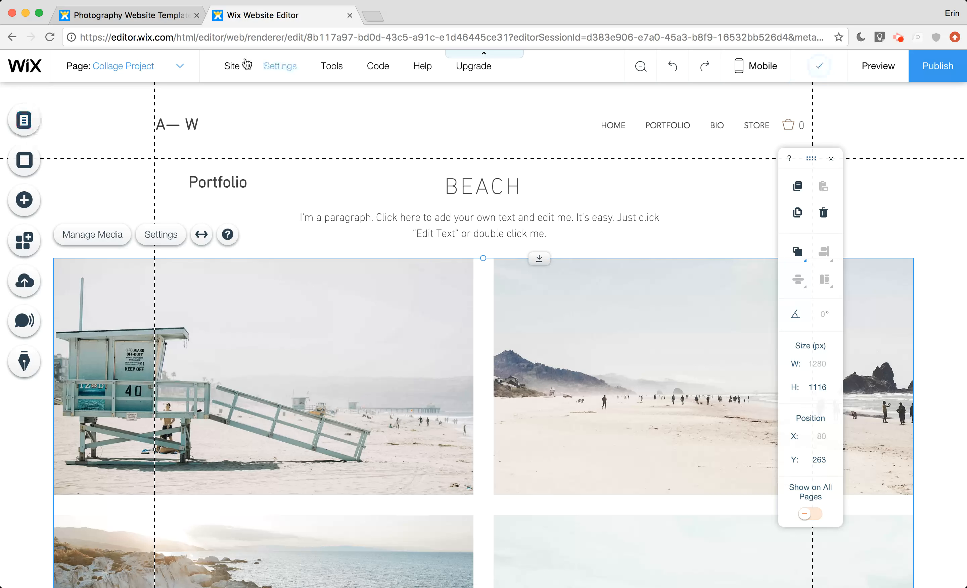
click(231, 67)
mouse_move(297, 73)
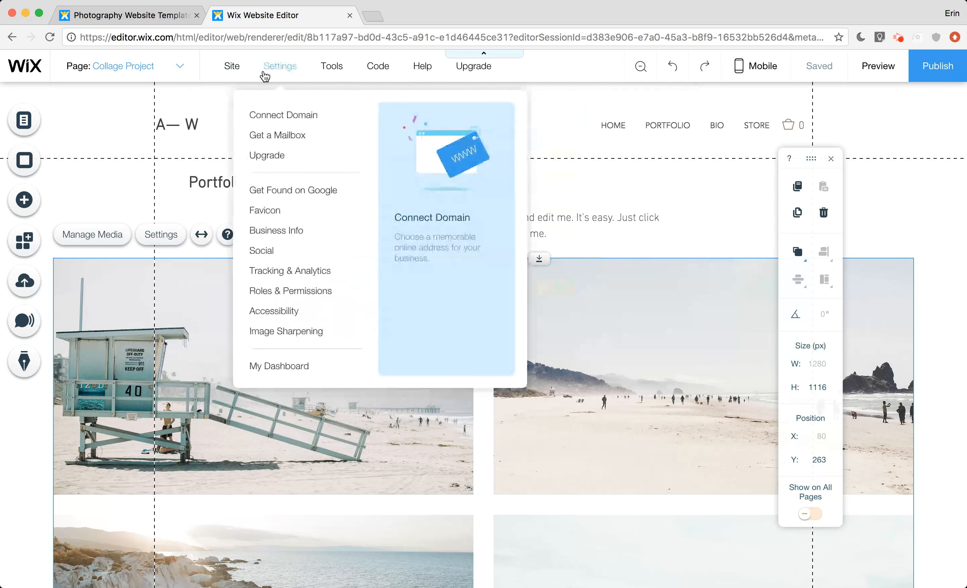
mouse_move(233, 75)
click(229, 79)
click(229, 74)
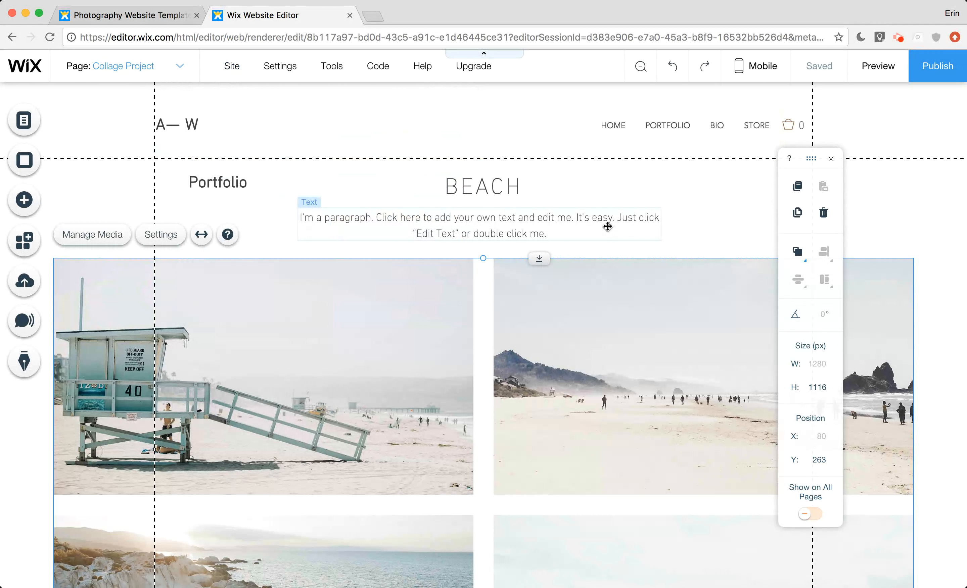
Nudge the paragraph beneath the BEACH title up to about Y 182
click(546, 188)
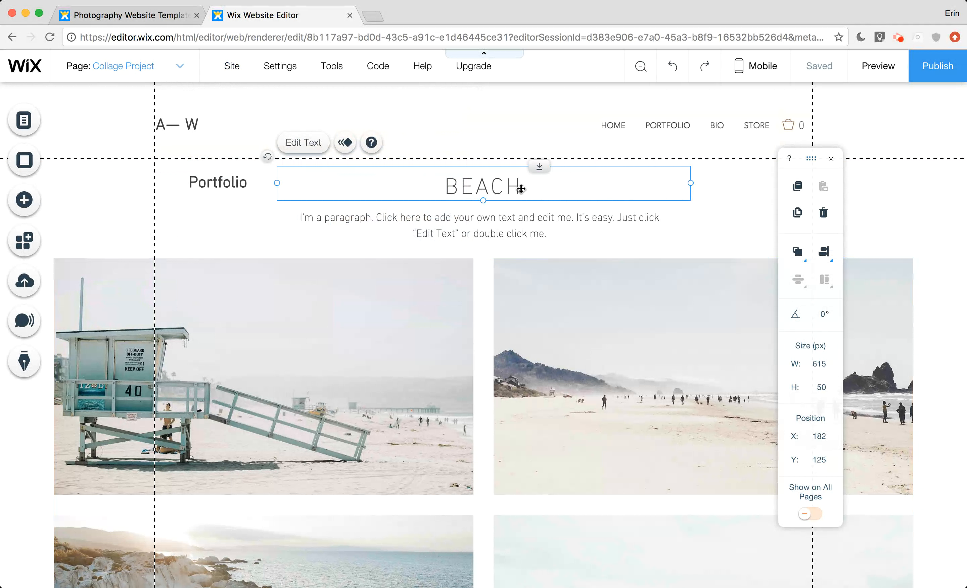
click(421, 222)
drag(421, 222, 420, 219)
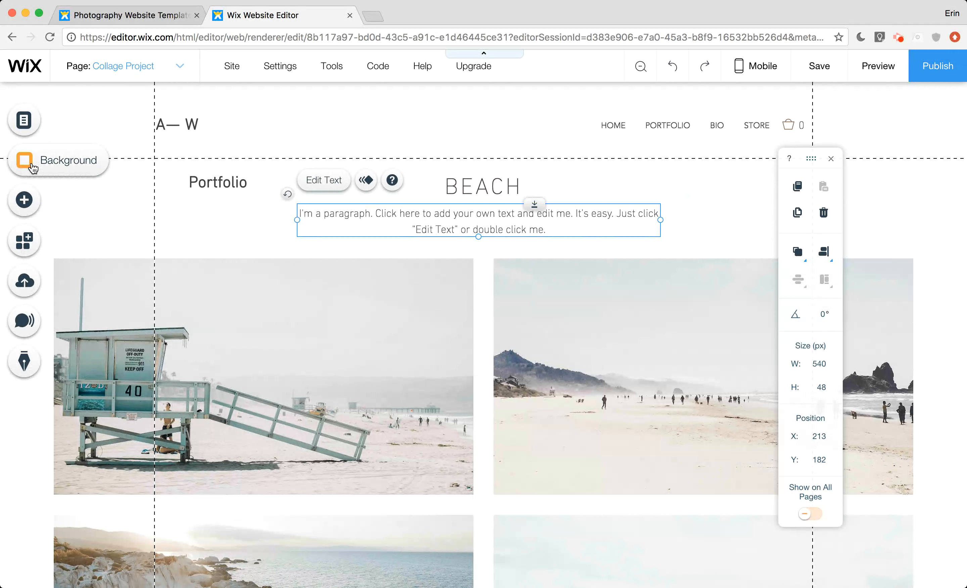